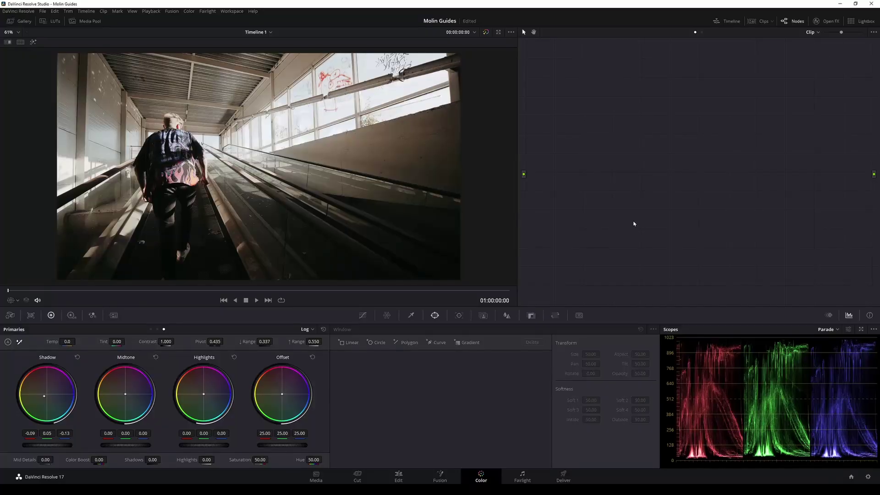
Step: Play the clip, return to its start, mark the first frame and step one frame in
key("space")
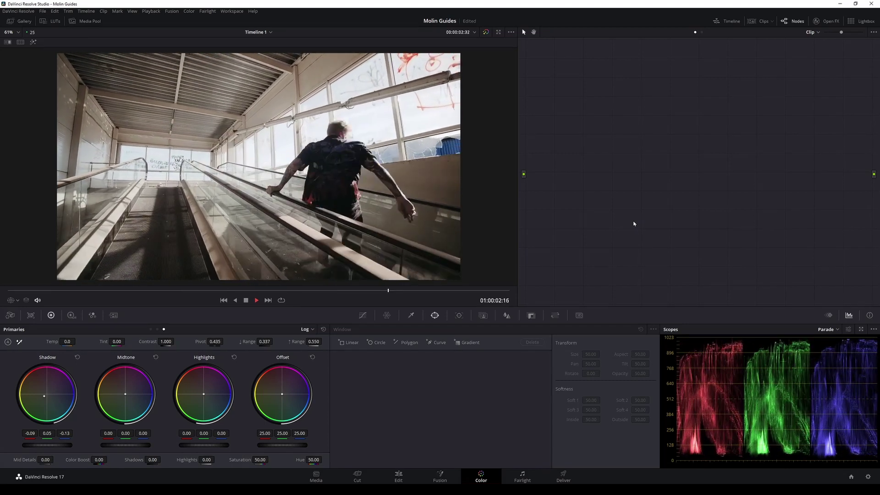
key("space")
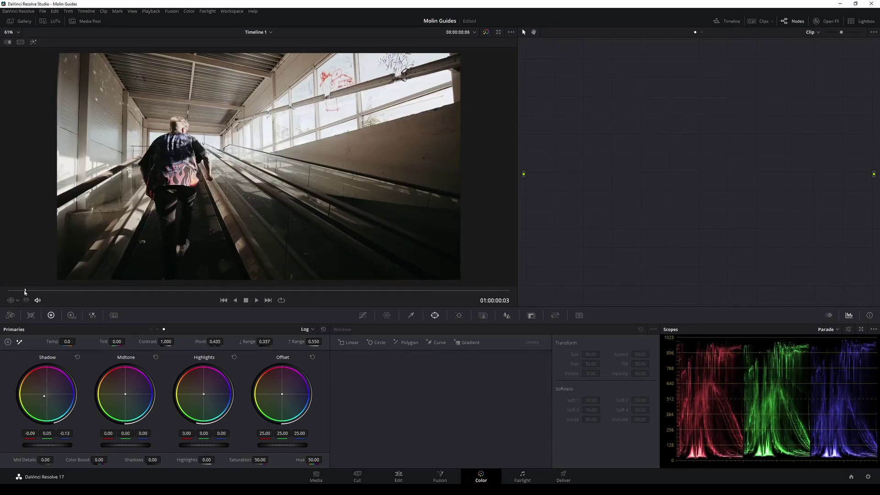
left_click_drag(24, 292, 10, 292)
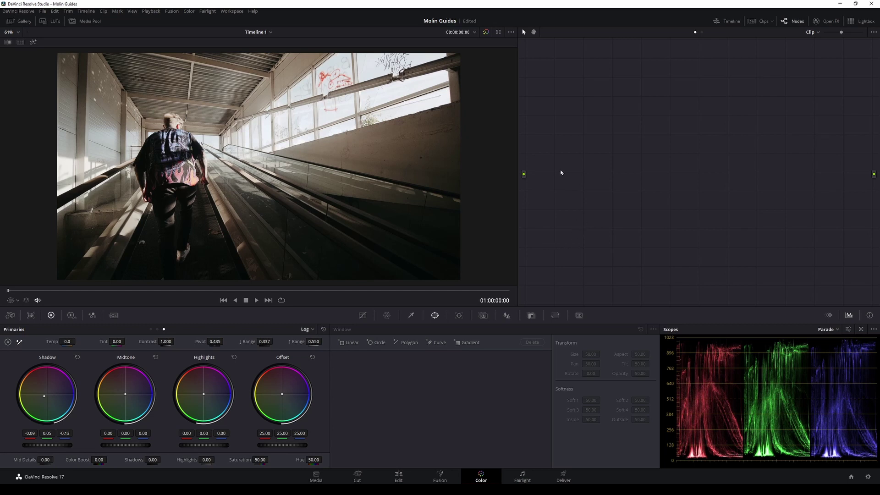
key("m")
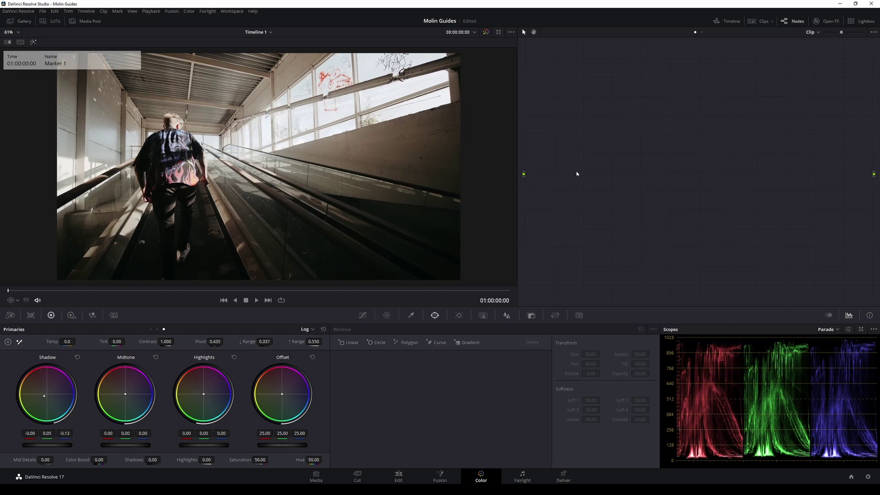
left_click(14, 291)
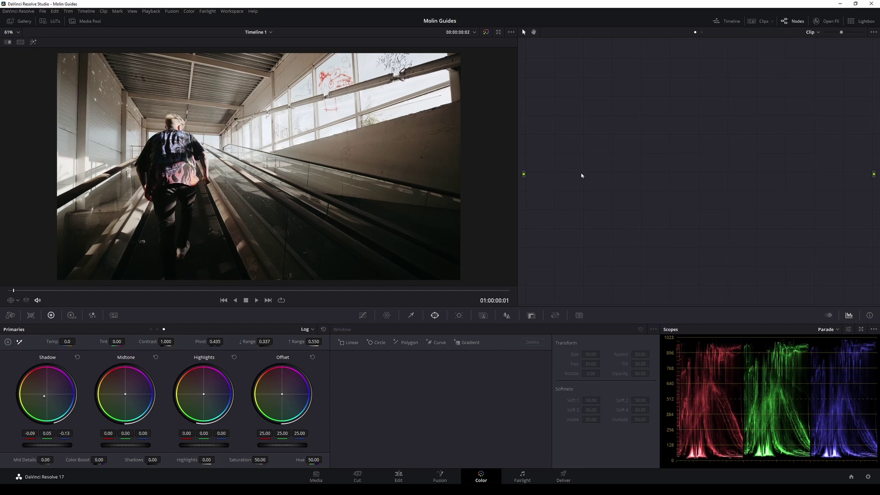
Step: Add corrector node 01 and warm the Log shadows to -0.07, 0.04, -0.14
key("alt+s")
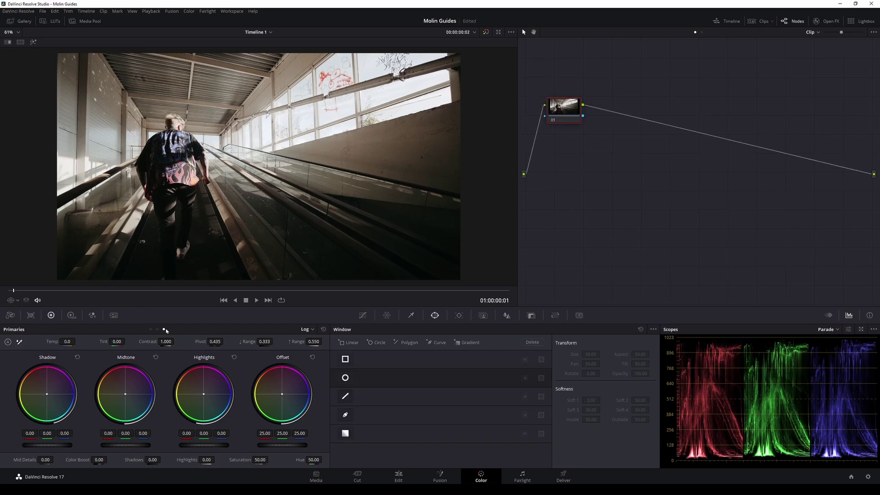
left_click(164, 330)
left_click_drag(47, 396, 42, 395)
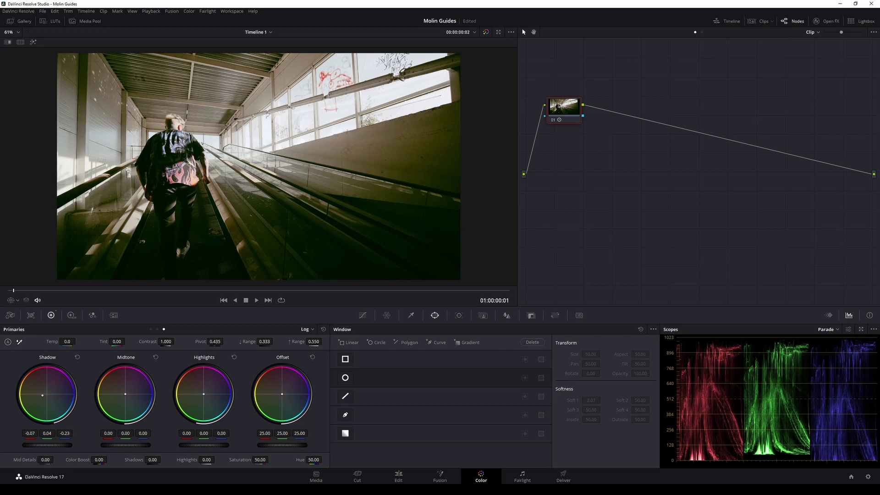
left_click_drag(42, 395, 44, 395)
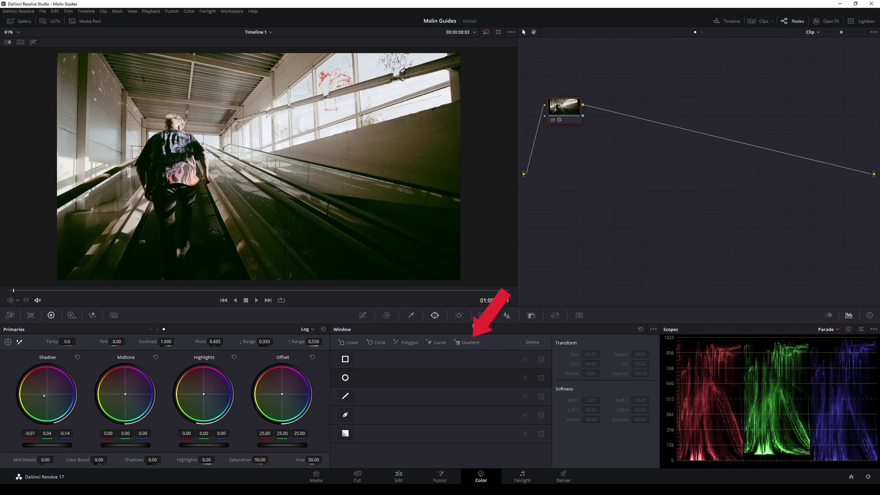
Step: Place a soft lower-left gradient on node 01: Pan 37.74, Tilt 43.69, Rotate -118.11, Soft 23.58
left_click(468, 342)
left_click_drag(259, 168, 68, 251)
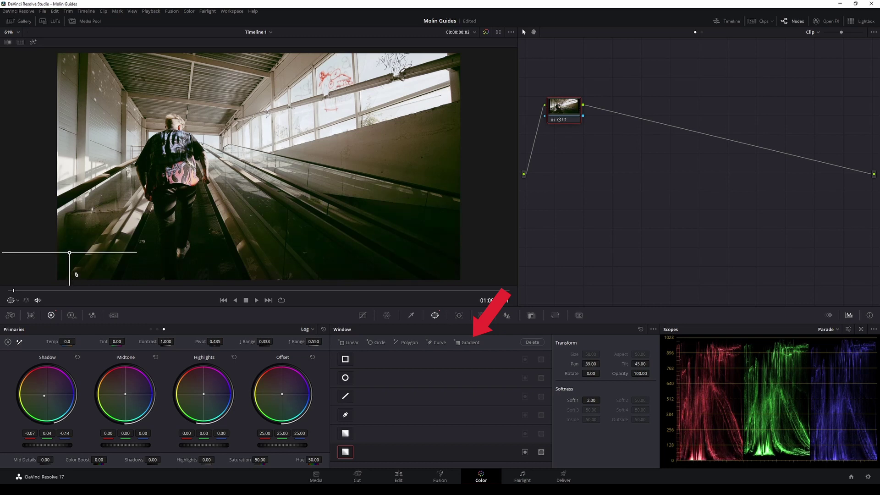
scroll(69, 252, "down", 2)
left_click_drag(87, 281, 442, 61)
left_click_drag(88, 245, 68, 266)
left_click_drag(425, 82, 465, 53)
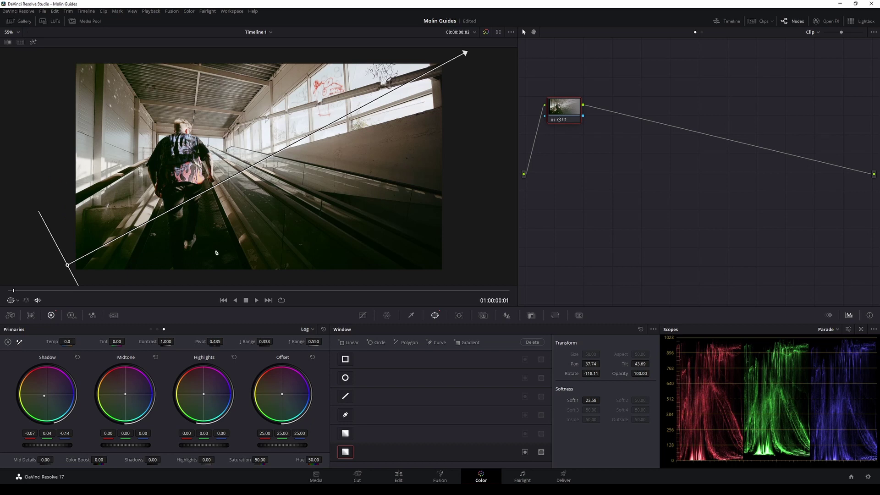
Step: Add serial node 02 after node 01 from its context menu
right_click(564, 112)
left_click(609, 144)
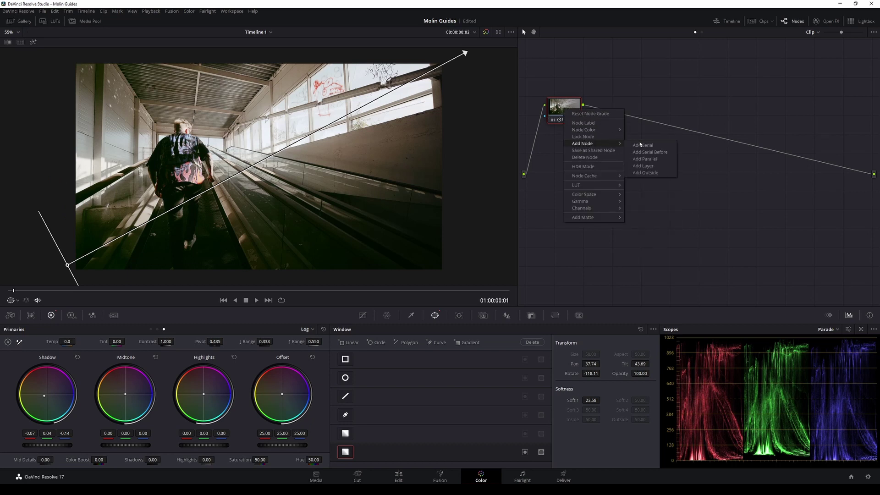
left_click(647, 146)
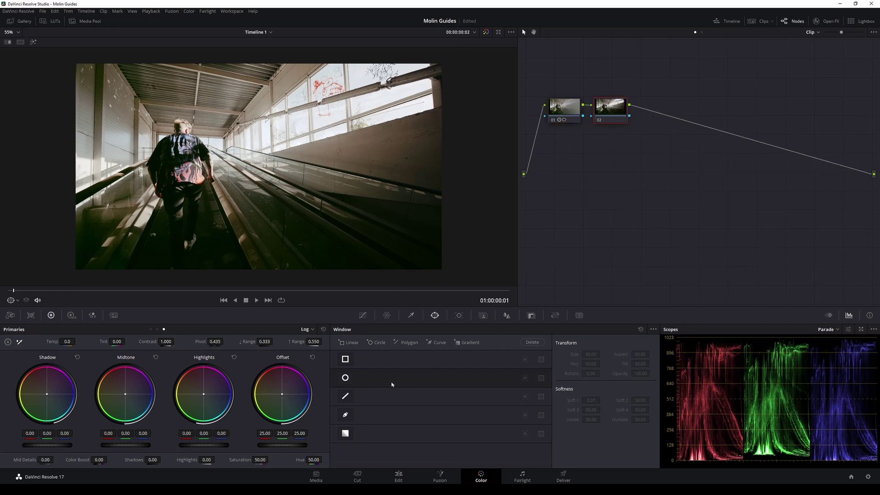
Step: Give node 02 a top-right gradient window: Pan 61.97, Tilt 56.88, Rotate 60.39, Soft 22.20
left_click(467, 343)
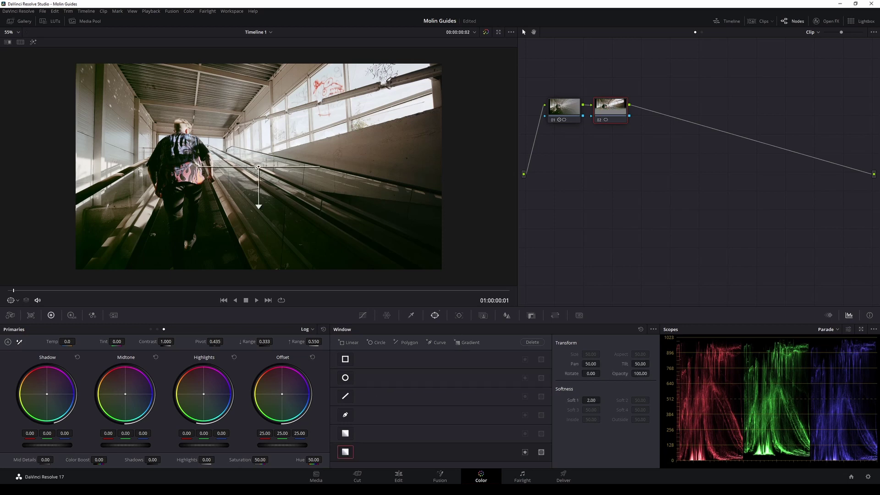
left_click_drag(261, 169, 446, 61)
left_click_drag(444, 99, 77, 268)
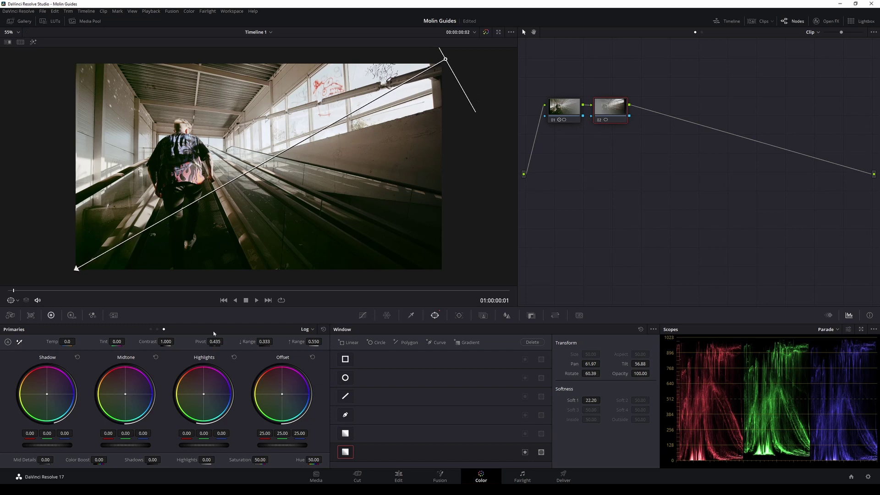
Step: Warm node 02's Offset to 35.45, 22.65, 12.77 and toggle node 02 to compare
left_click(151, 329)
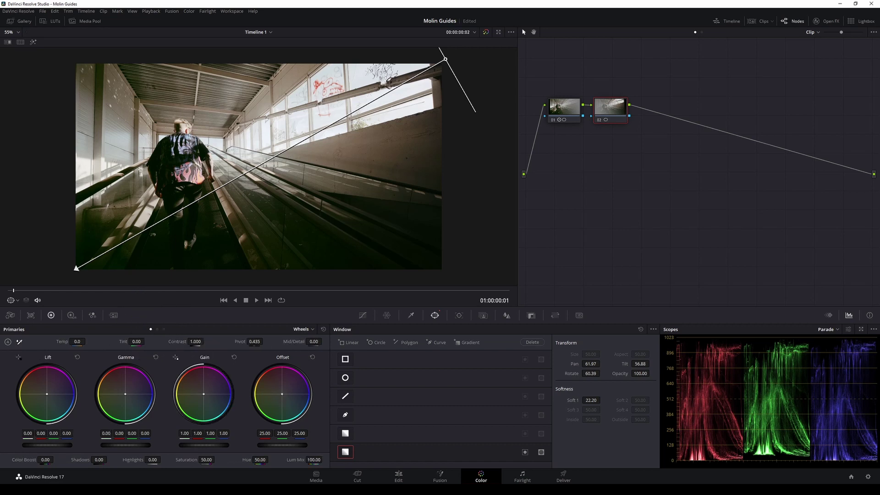
left_click_drag(282, 394, 276, 389)
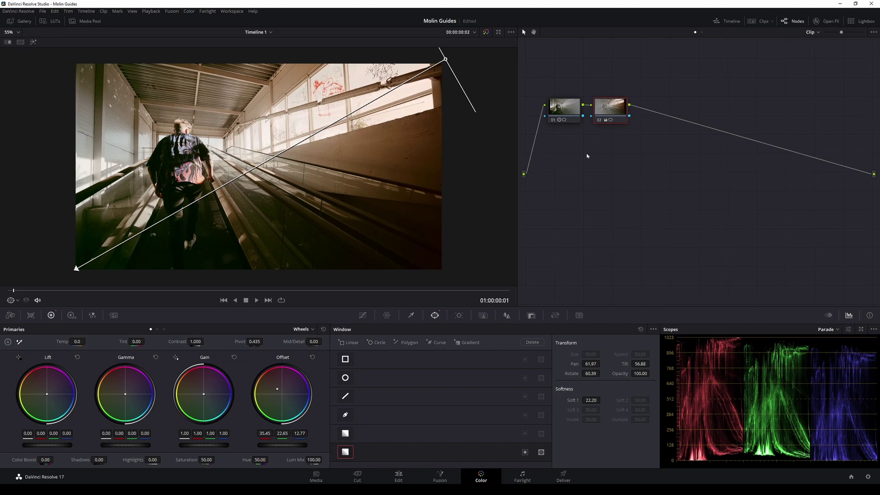
left_click(599, 120)
left_click(599, 120)
left_click(598, 121)
left_click(598, 120)
Step: Toggle node 01 on and off to compare its effect, then save the project
left_click(552, 120)
left_click(552, 120)
left_click(552, 120)
left_click(552, 120)
left_click(561, 110)
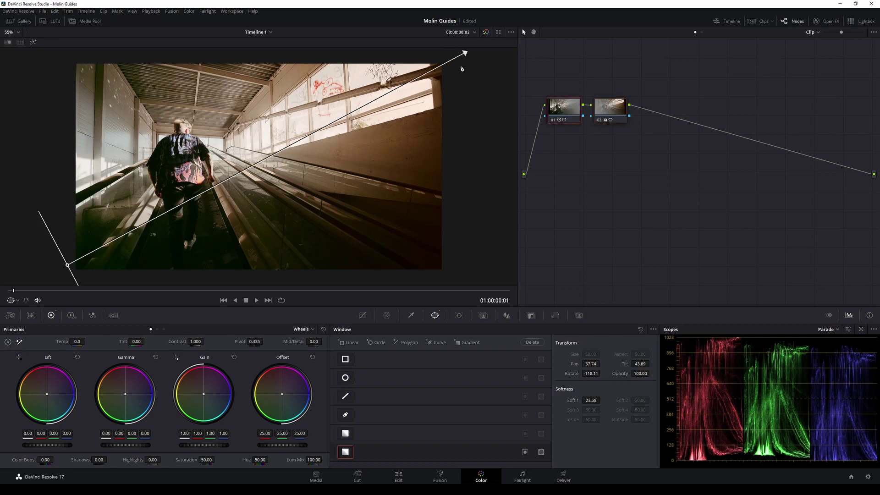
left_click(555, 120)
left_click(555, 121)
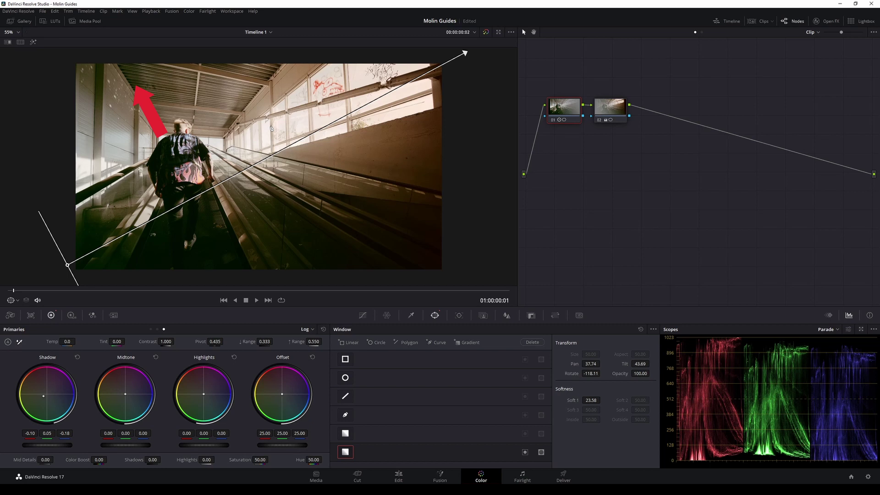
key("ctrl+s")
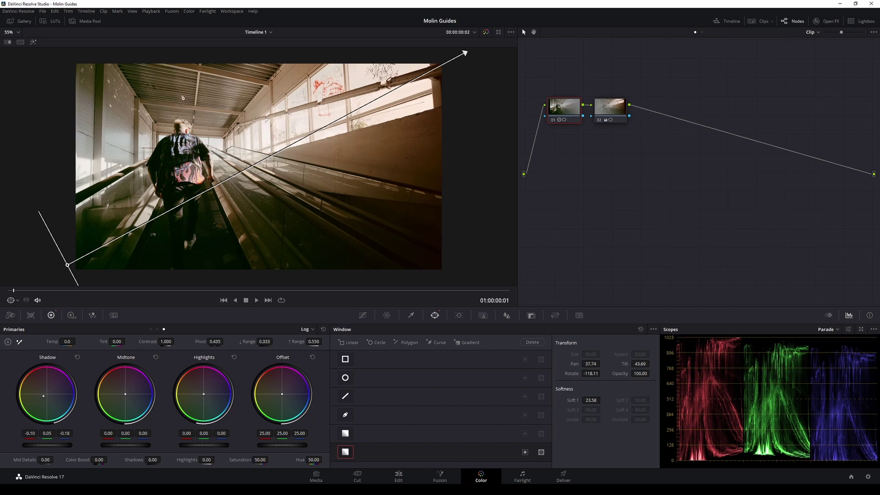
Step: Add serial node 03 with a gradient window angled over the top-left ceiling
left_click(614, 110)
key("alt+s")
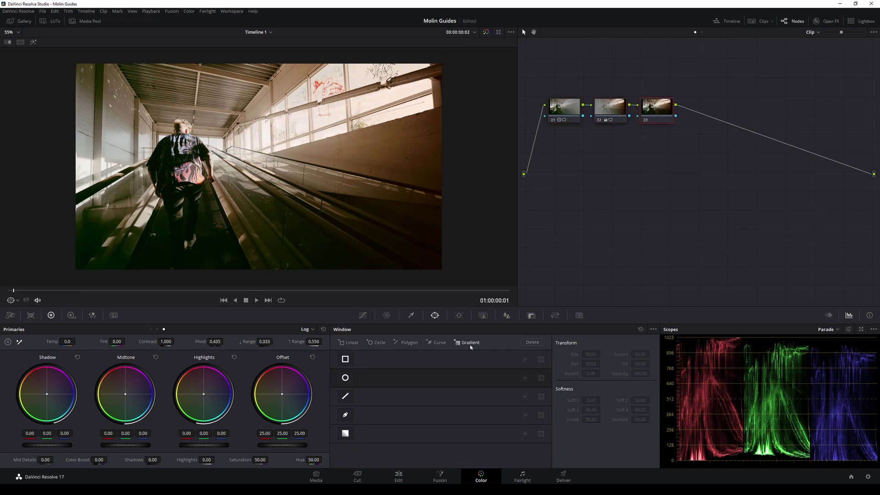
left_click(468, 342)
left_click_drag(255, 163, 113, 52)
left_click_drag(119, 99, 125, 121)
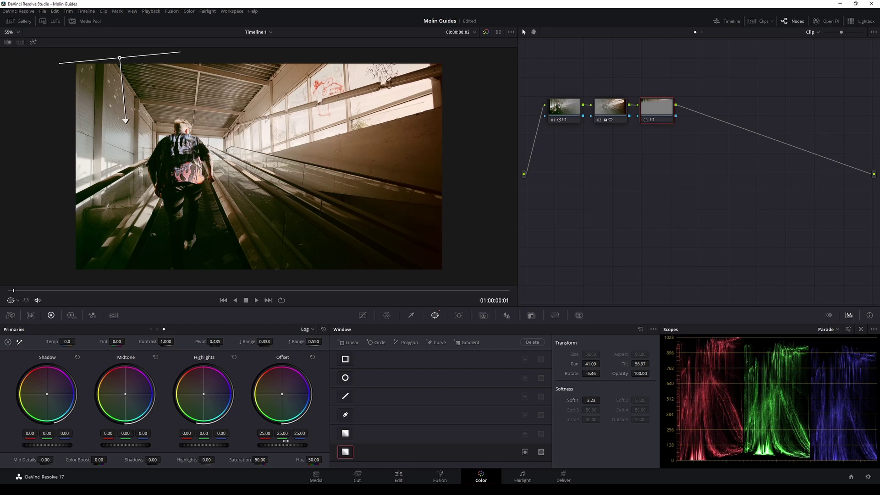
Step: Darken the ceiling with Offset 17.25 and refine the window to Rotate -15.55, Soft 8.95
left_click_drag(282, 445, 278, 444)
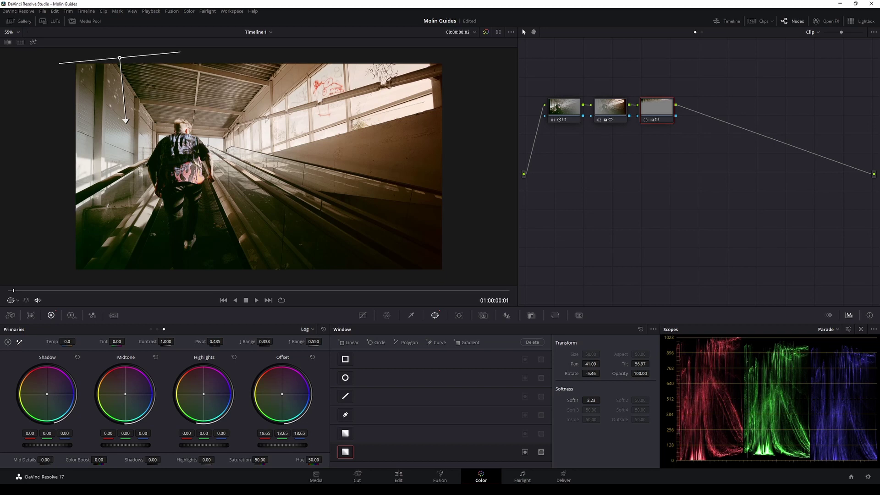
left_click_drag(114, 120, 126, 181)
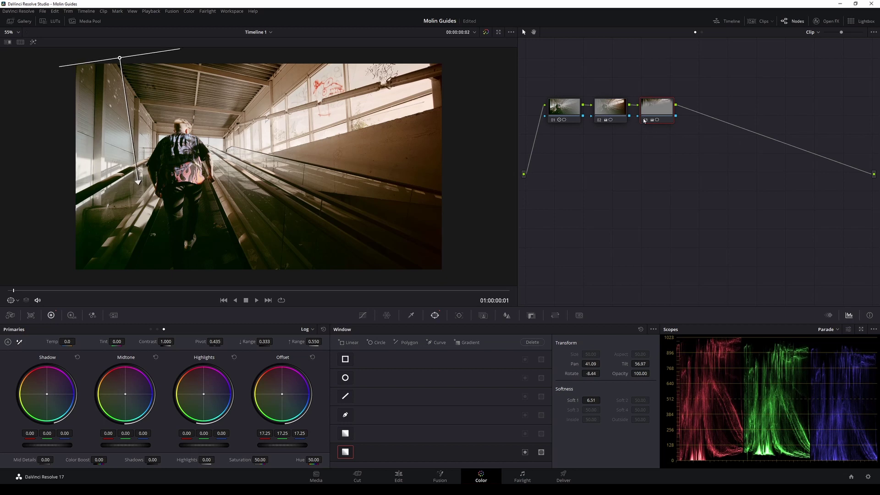
key("ctrl+d")
key("ctrl+d")
left_click_drag(117, 57, 100, 63)
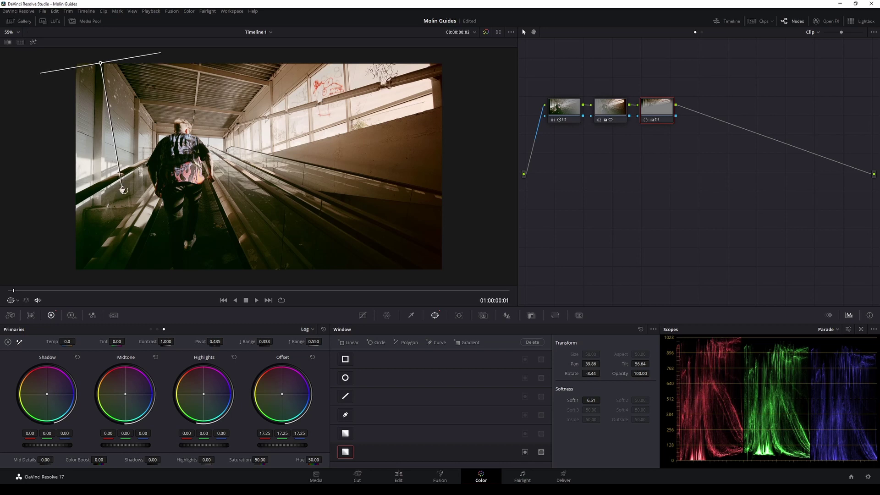
left_click_drag(126, 192, 146, 228)
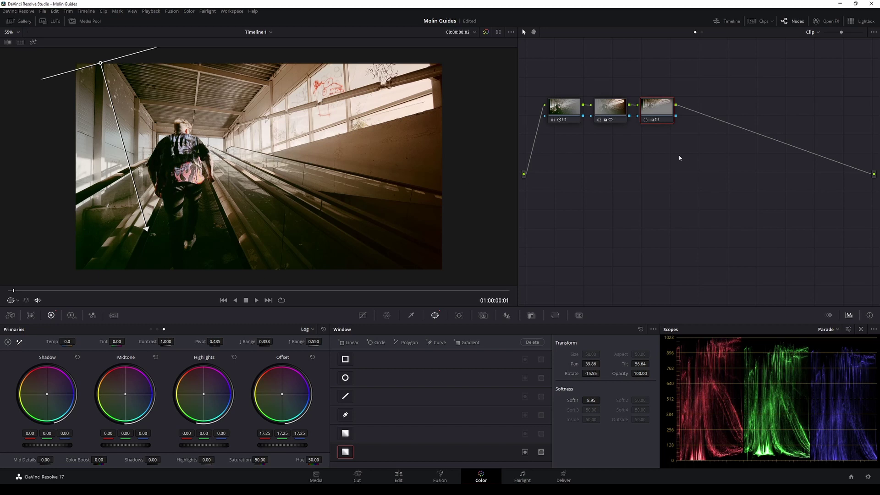
Step: Add node 04 and sample the shirt: Hue center 88.3, width 32.5, Luminance 62.2–73.6
key("alt+s")
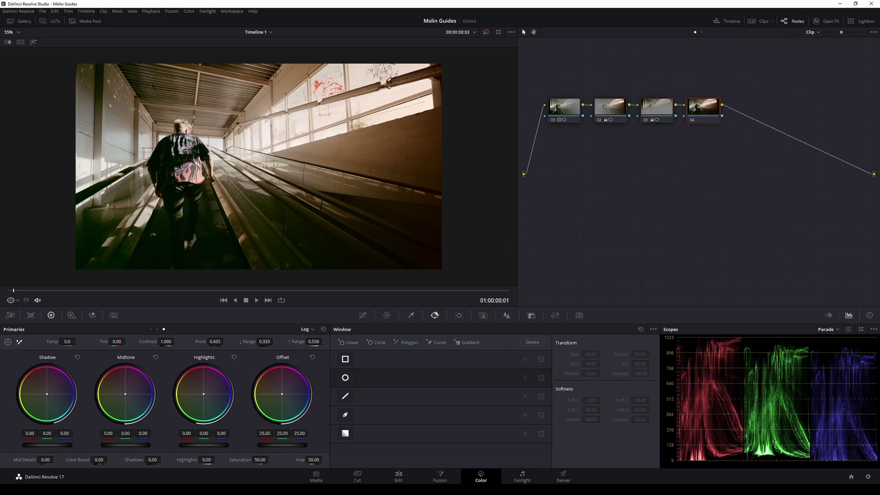
left_click(411, 315)
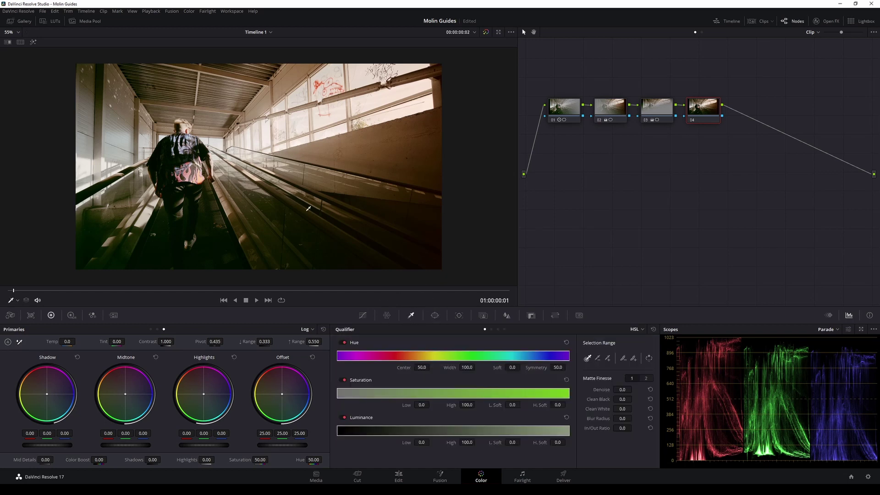
scroll(232, 154, "up", 1)
scroll(255, 136, "up", 6)
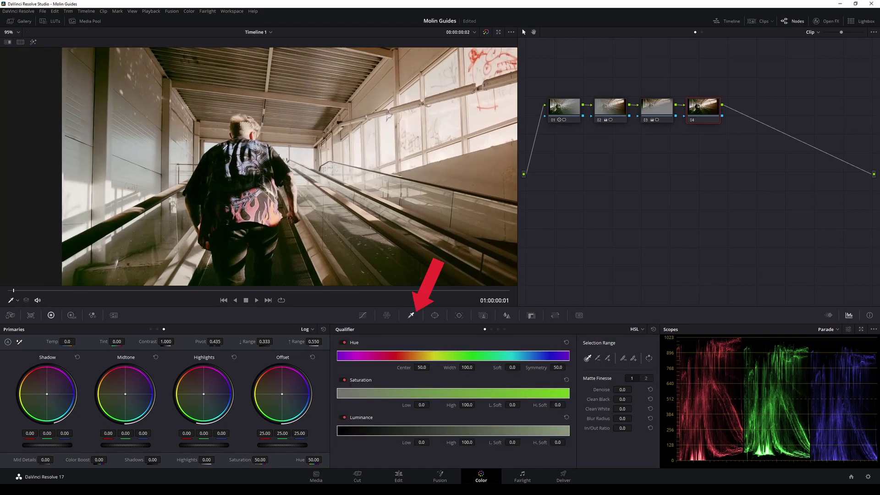
left_click(253, 132)
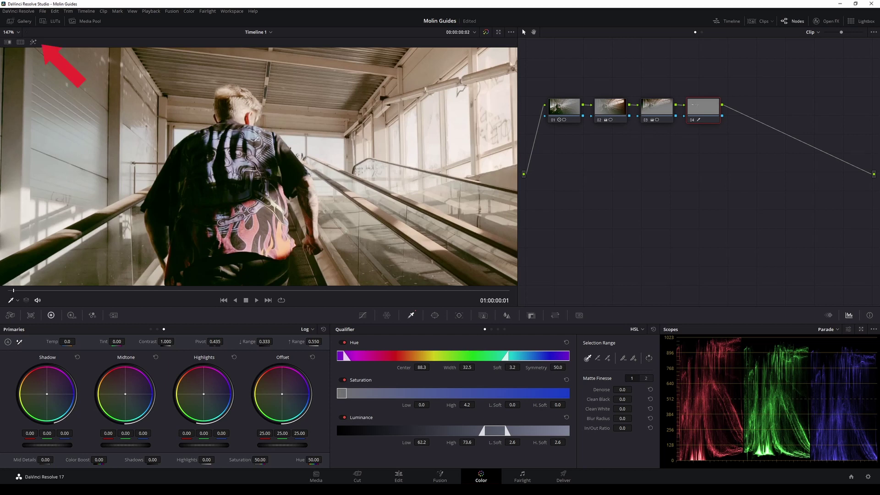
Step: Highlight the matte, disable Saturation, and tighten to Luminance 63.2–74.6 and Hue width 21.5
left_click(33, 42)
scroll(316, 198, "down", 3)
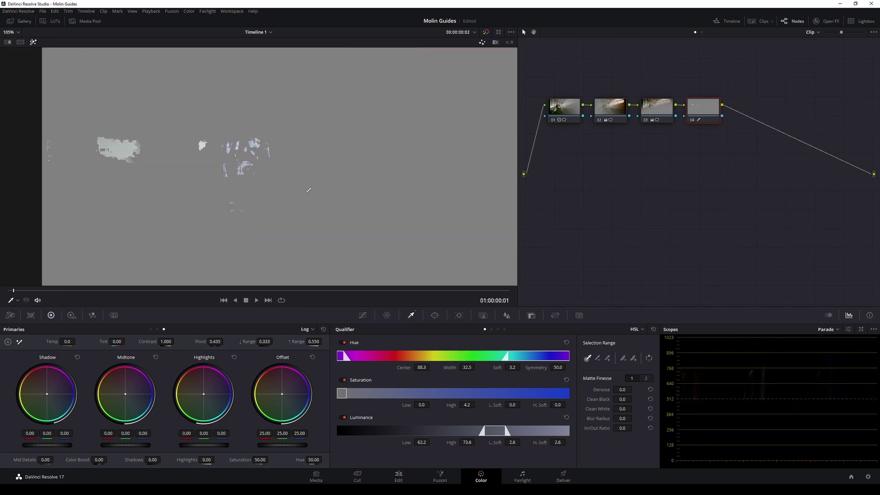
scroll(316, 197, "down", 1)
left_click(342, 380)
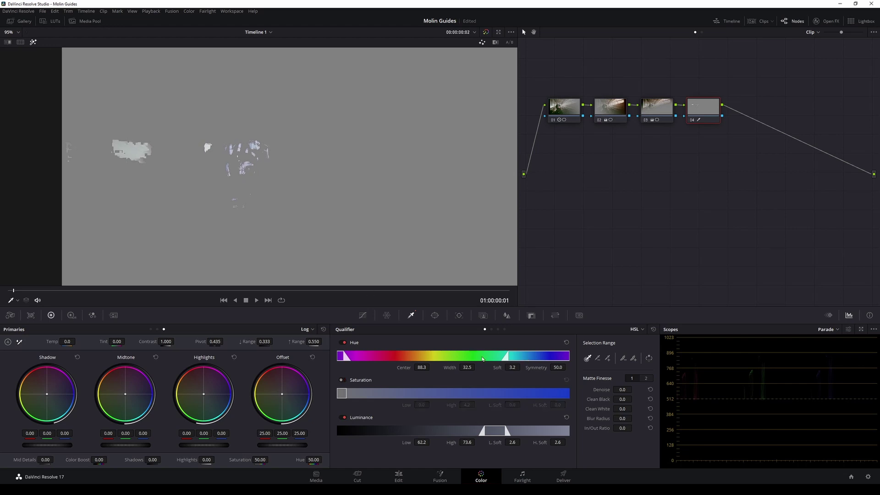
mouse_move(504, 430)
left_mouse_down()
mouse_move(479, 430)
mouse_move(514, 434)
mouse_move(483, 433)
mouse_move(502, 434)
left_mouse_up()
left_click_drag(509, 356, 566, 358)
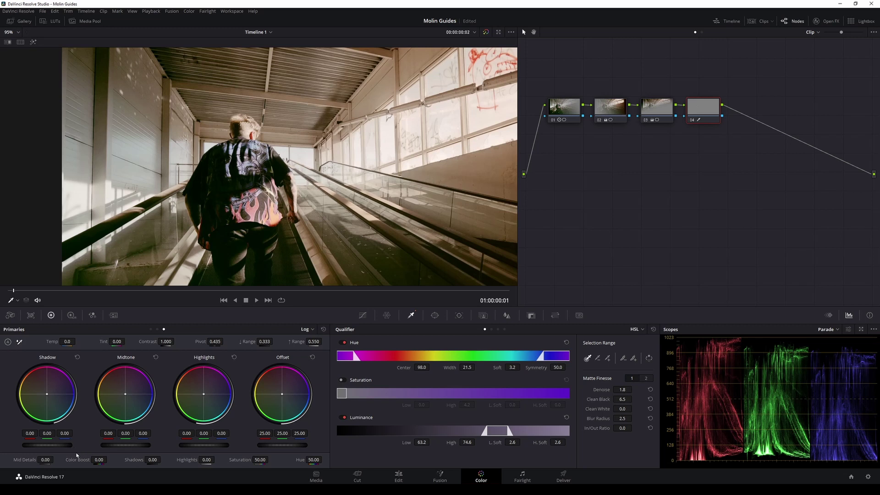
Step: Set the shirt's Saturation to 58.40 and Color Boost to 24.50, nudging Gamma toward blue
left_click_drag(255, 460, 271, 459)
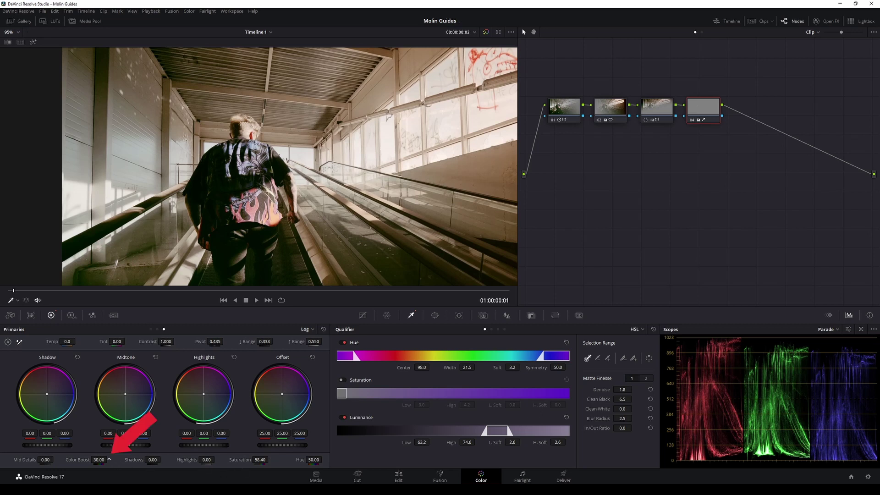
left_click_drag(108, 458, 94, 459)
left_click(150, 329)
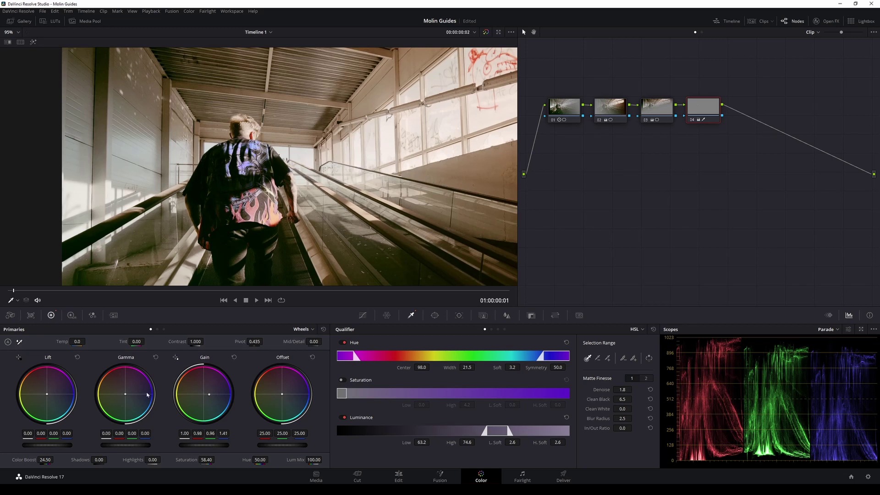
left_click_drag(126, 395, 127, 394)
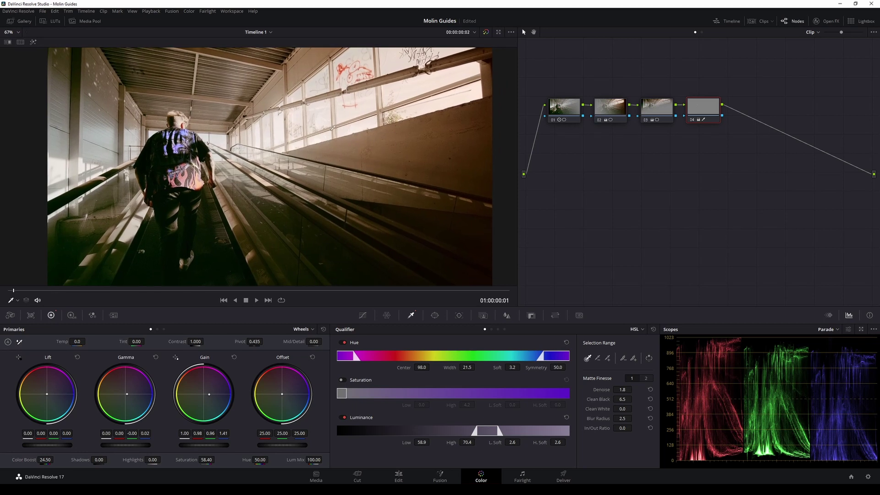
scroll(334, 127, "down", 3)
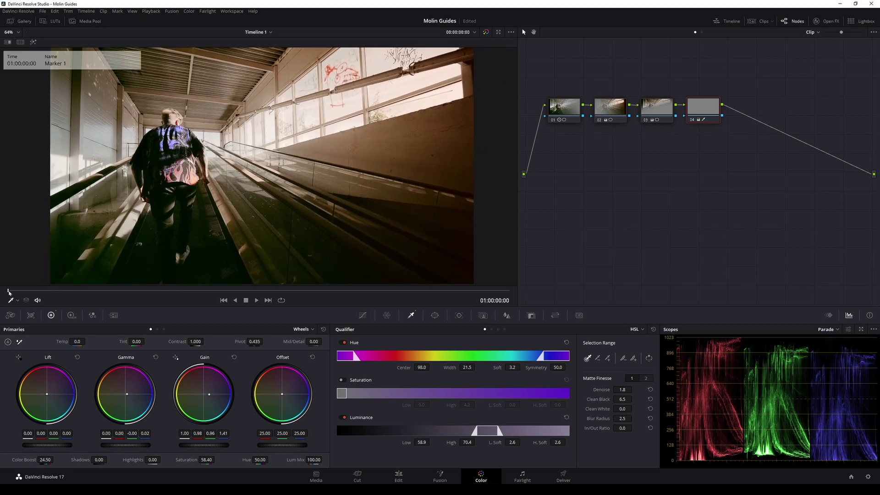
key("space")
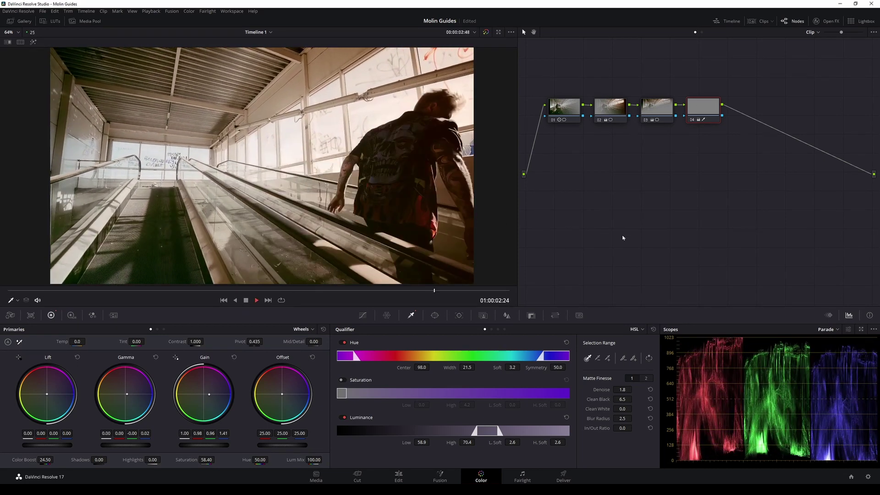
key("space")
left_click(8, 292)
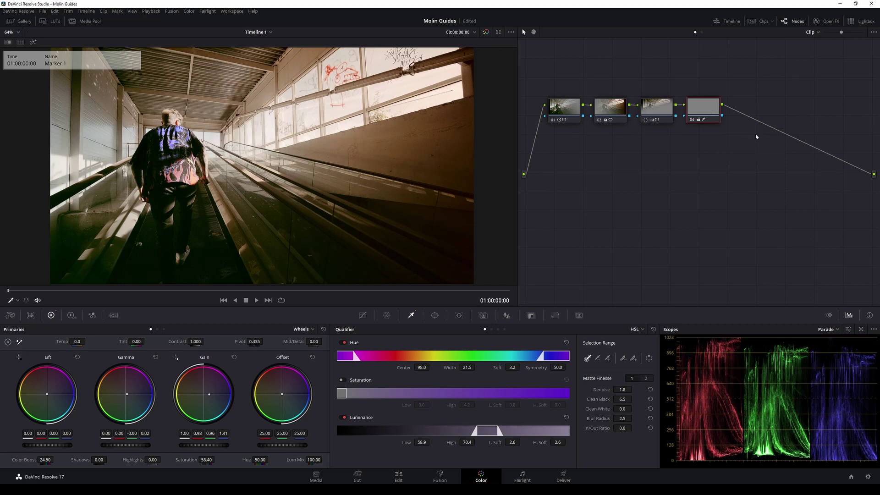
Step: Add node 05 with a wide centre ellipse: Size 61.03, Aspect 71.74, Soft 3.76
key("alt+s")
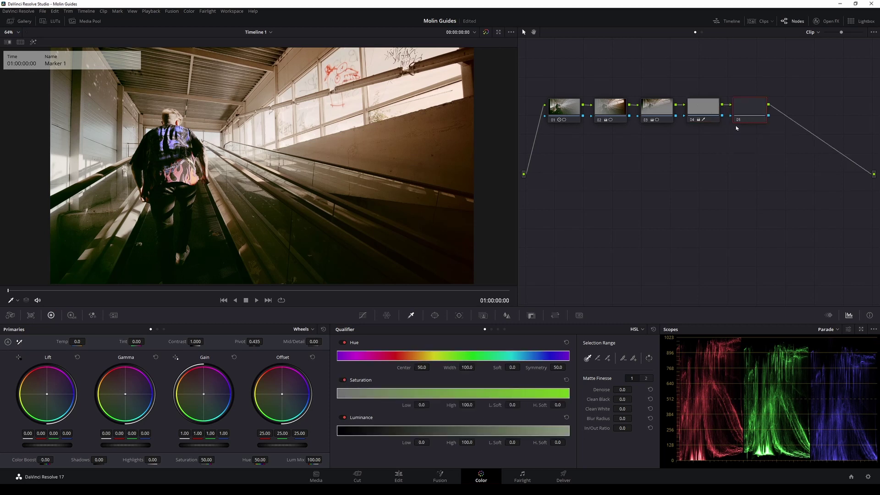
left_click(434, 316)
left_click(345, 377)
left_click_drag(199, 164, 52, 168)
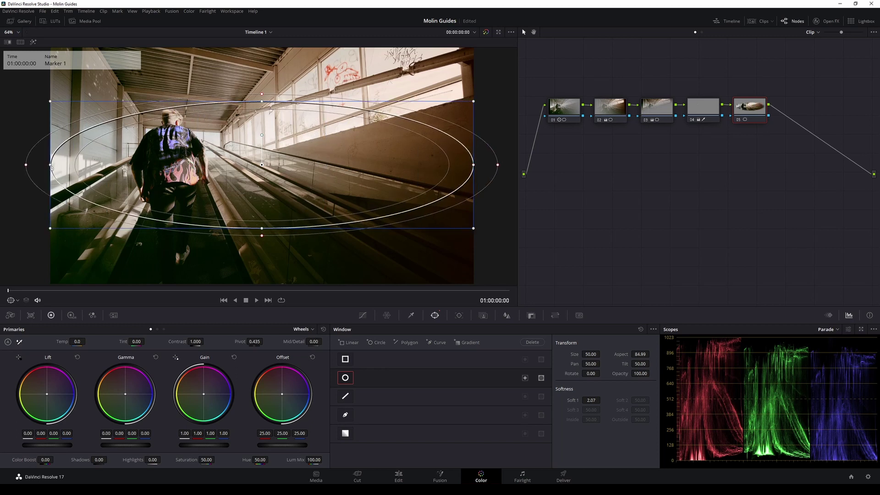
left_click_drag(262, 228, 273, 294)
Step: Add outside node 06 after node 05 and move both nodes down to a lower row
right_click(751, 114)
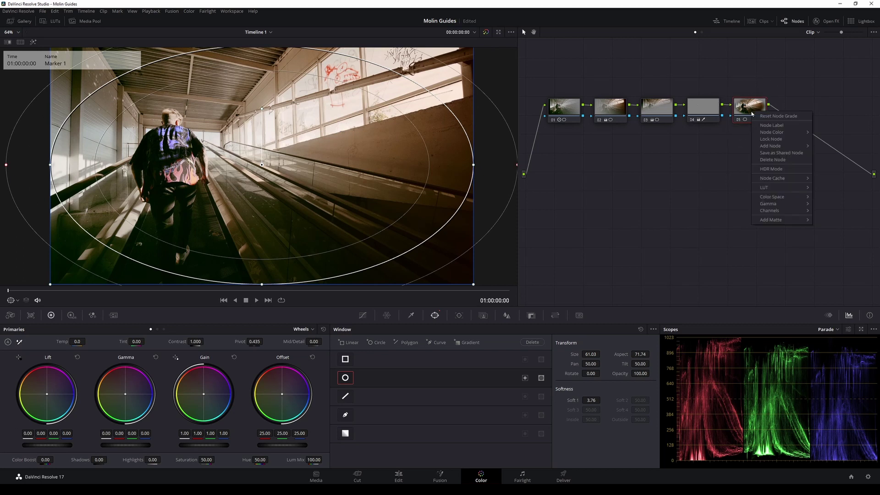
mouse_move(783, 145)
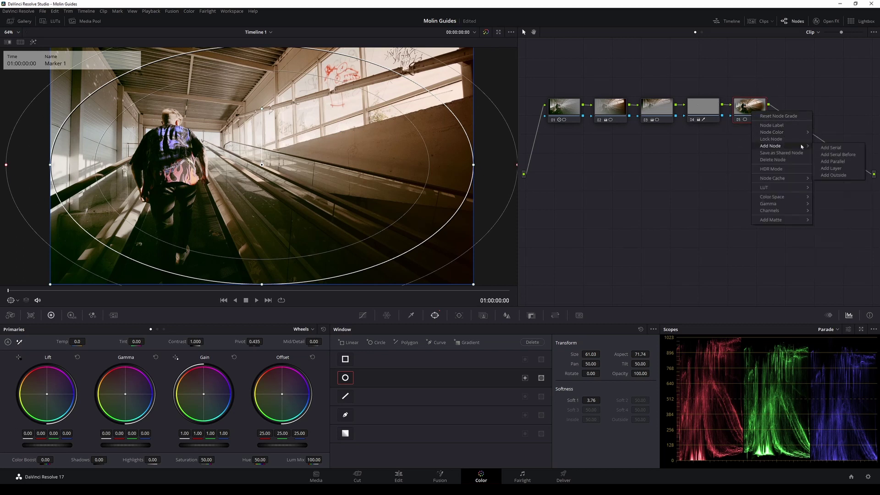
left_click(844, 176)
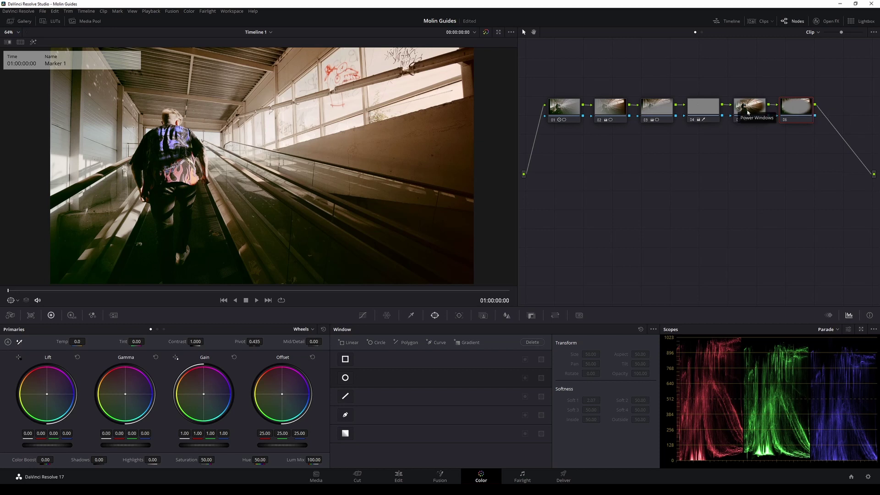
left_click_drag(750, 108, 607, 157)
left_click_drag(781, 111, 641, 160)
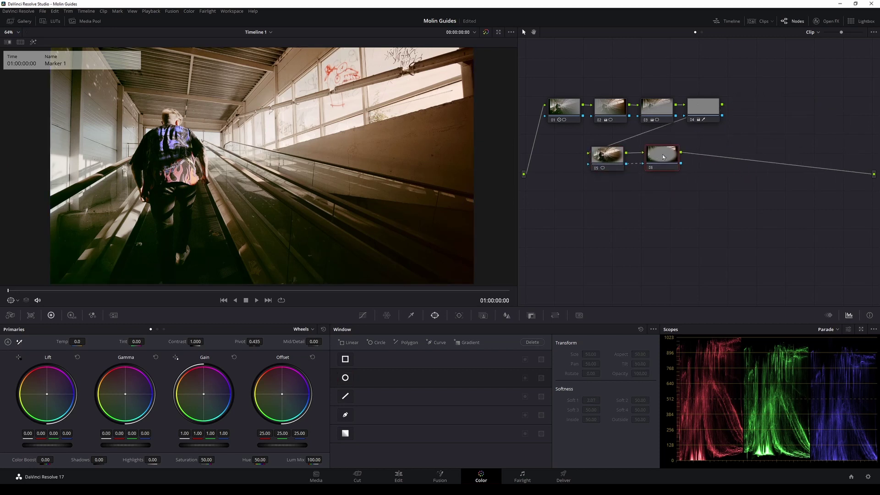
Step: On node 05, raise Saturation to 59.80 and Mid/Detail to 15.50, and tint the gain slightly blue
left_click(614, 159)
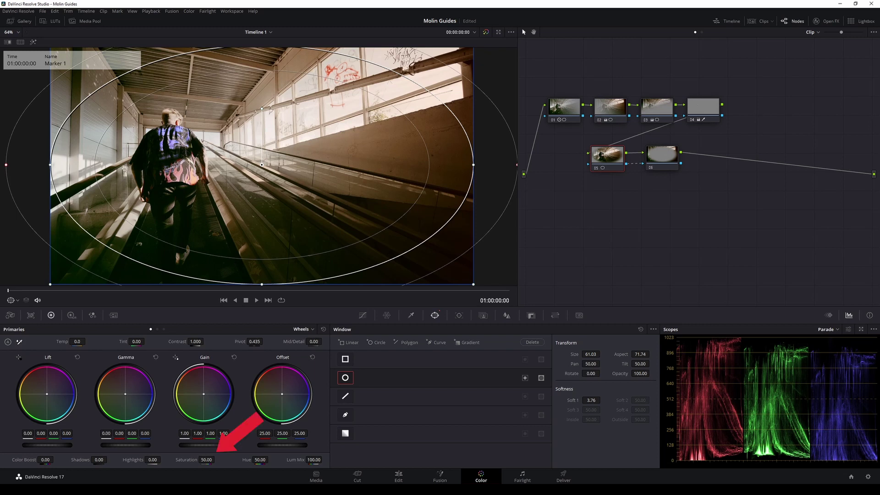
left_click_drag(211, 459, 216, 459)
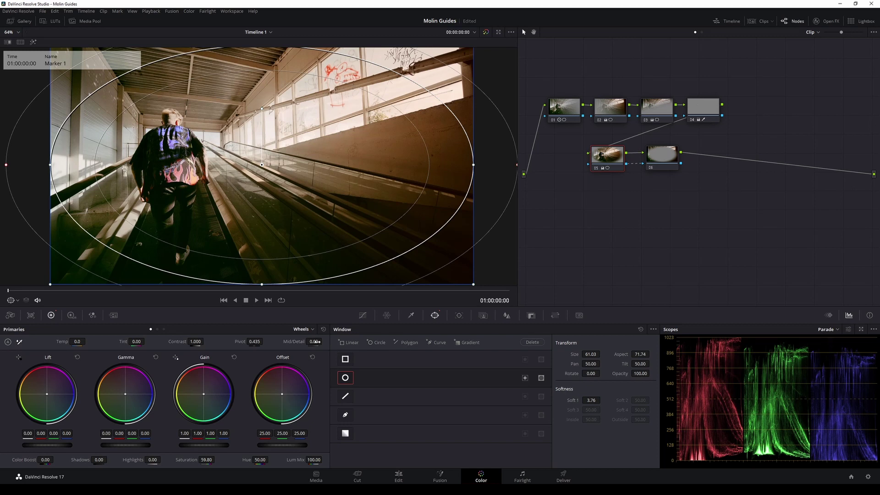
left_click_drag(313, 341, 328, 341)
scroll(236, 88, "down", 1)
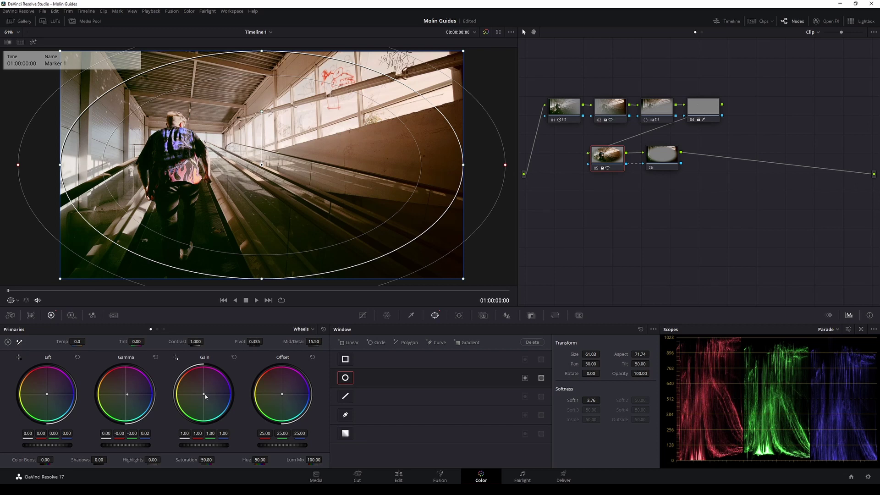
left_click_drag(206, 397, 208, 398)
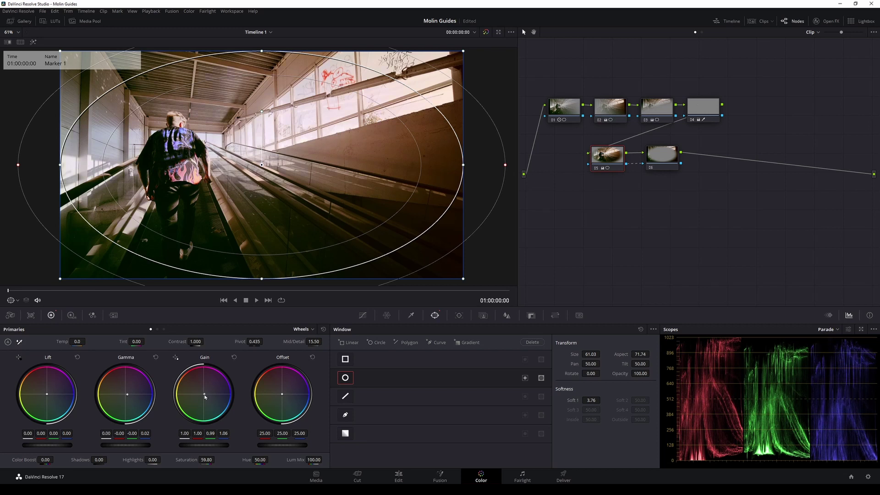
left_click(665, 159)
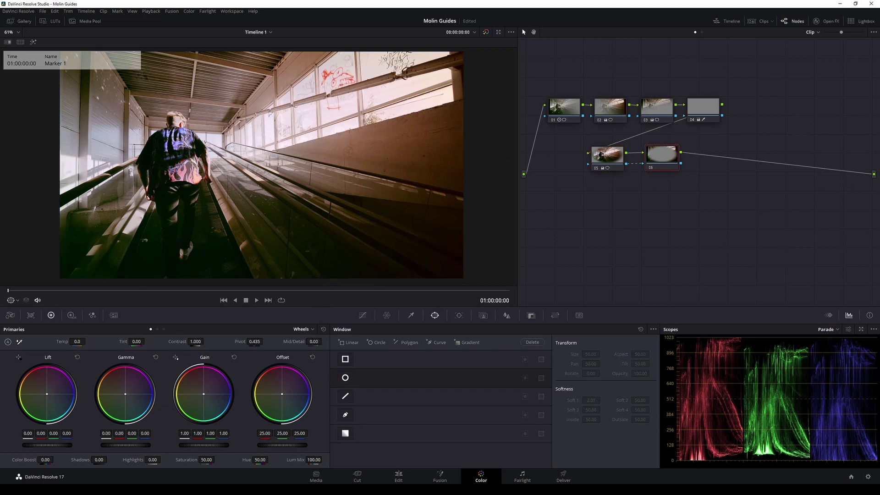
Step: Give node 06 Mid/Detail -10.00, Saturation 41.00 and Offset 22.20 to darken and mute the edges
left_click_drag(314, 342, 302, 342)
left_click_drag(207, 459, 197, 460)
left_click_drag(289, 444, 280, 447)
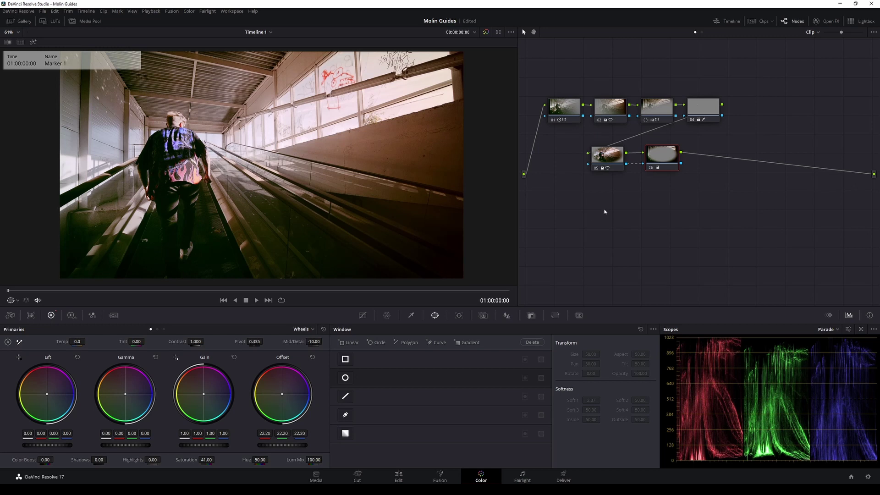